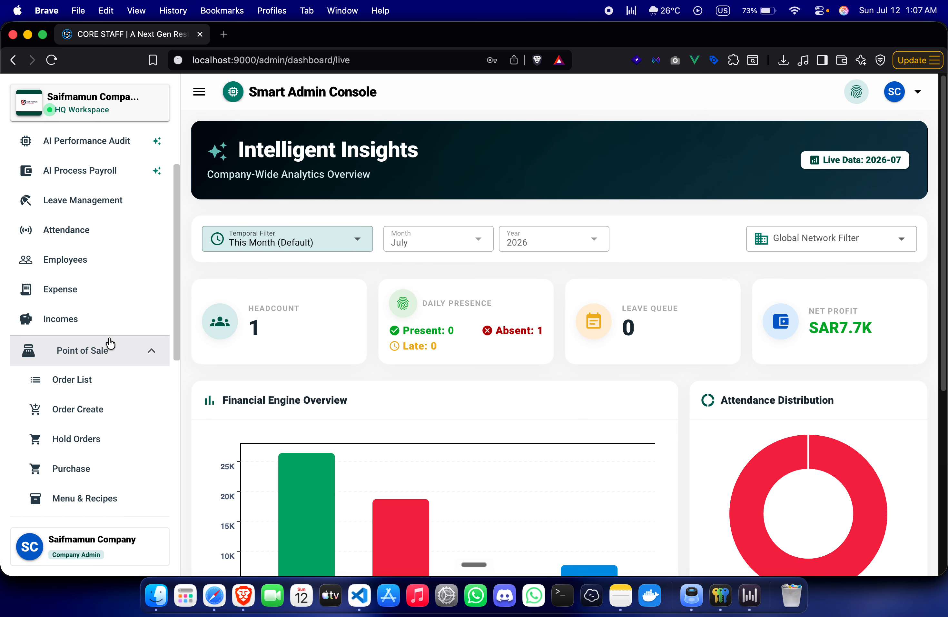
- Look through the Point of Sale modules and open the Suppliers page
scroll(98, 336, down, 2)
scroll(93, 384, down, 9)
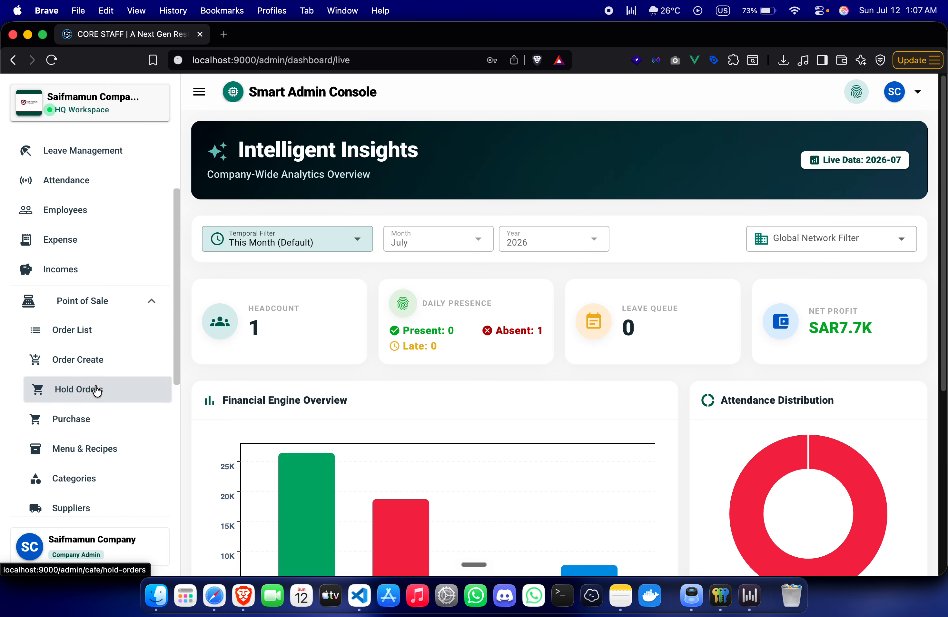
scroll(90, 379, up, 1)
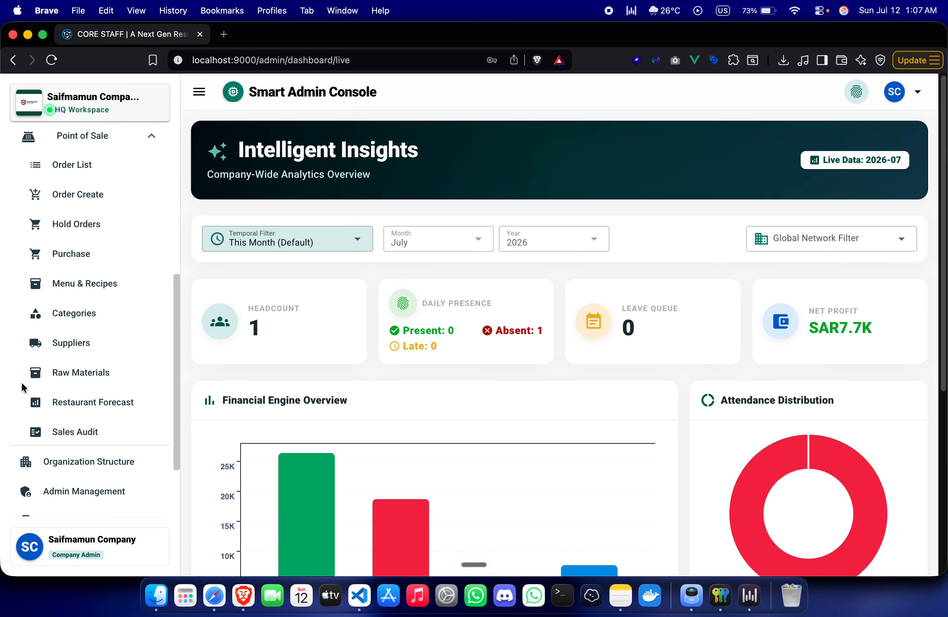
scroll(24, 400, up, 1)
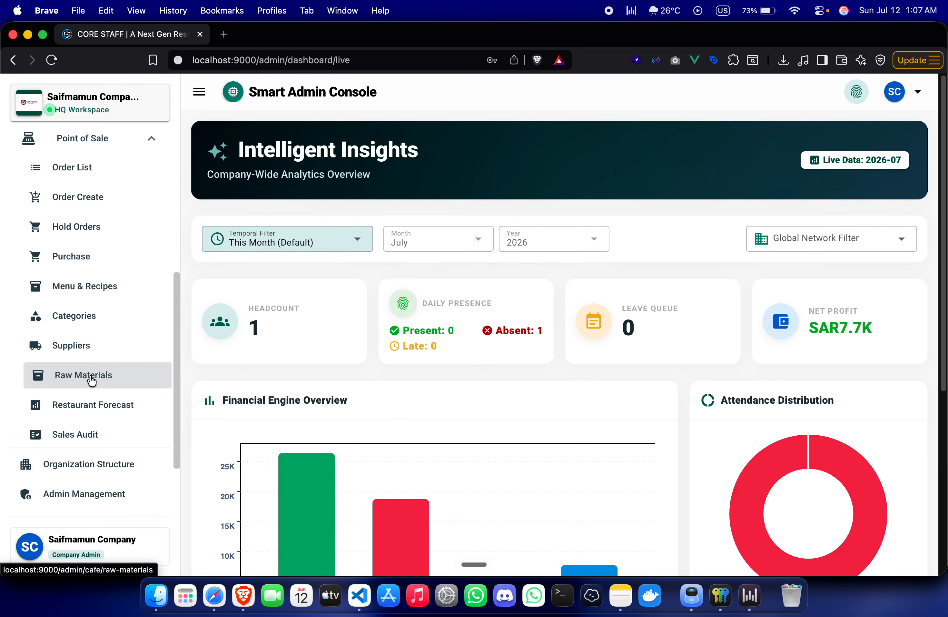
click(76, 354)
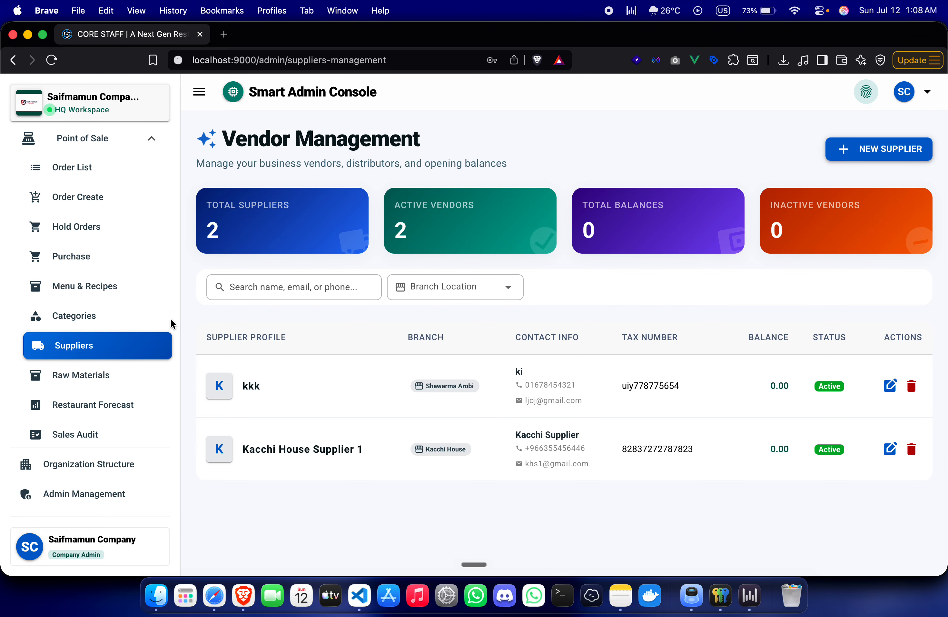
- Look over the fields of the new supplier form and cancel it
click(844, 164)
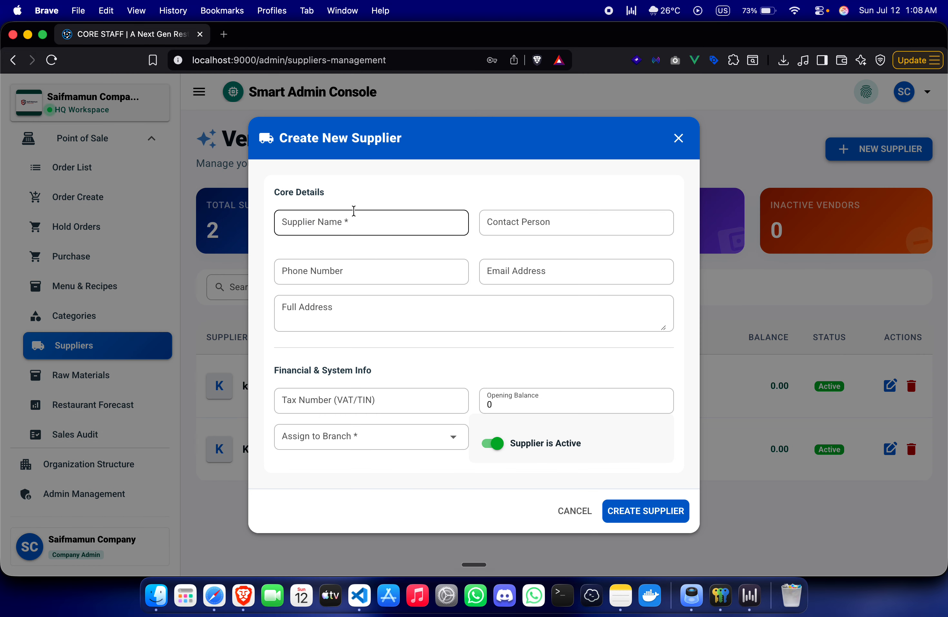
click(354, 211)
click(455, 360)
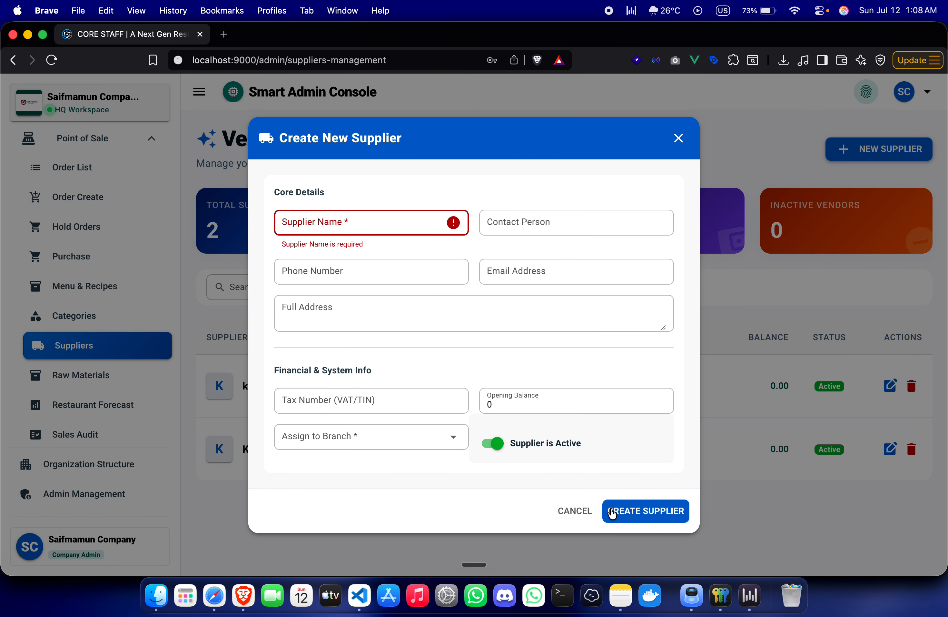
click(578, 511)
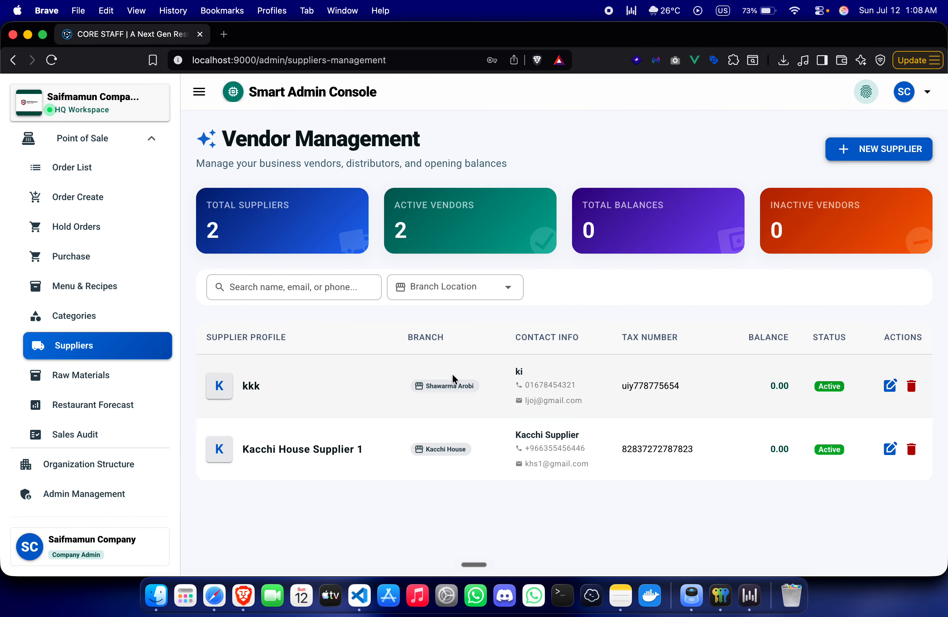
- Create a category named Bangladeshi Food in Category Management and assign it to the Kacchi House branch
scroll(80, 341, up, 1)
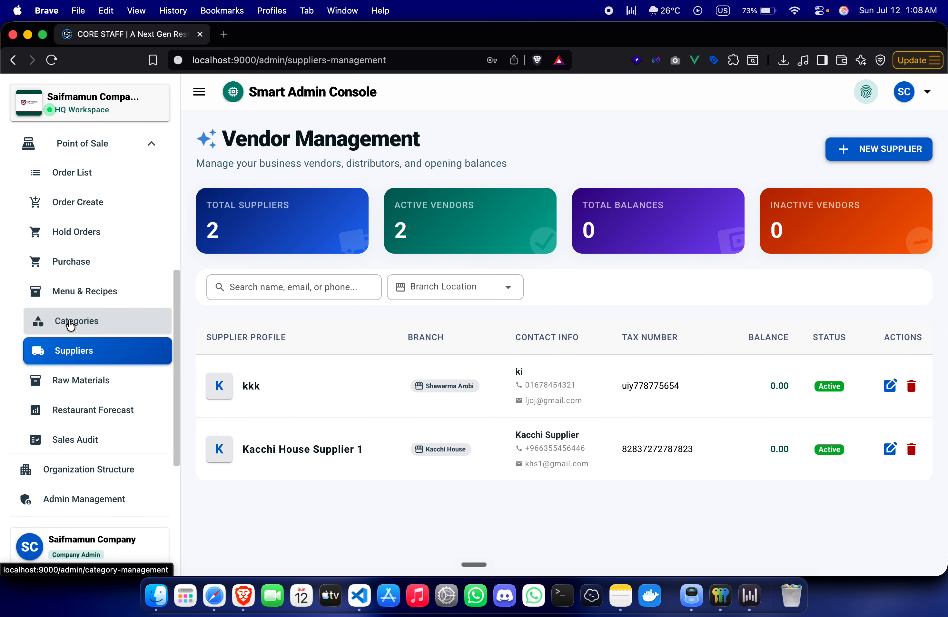
click(69, 322)
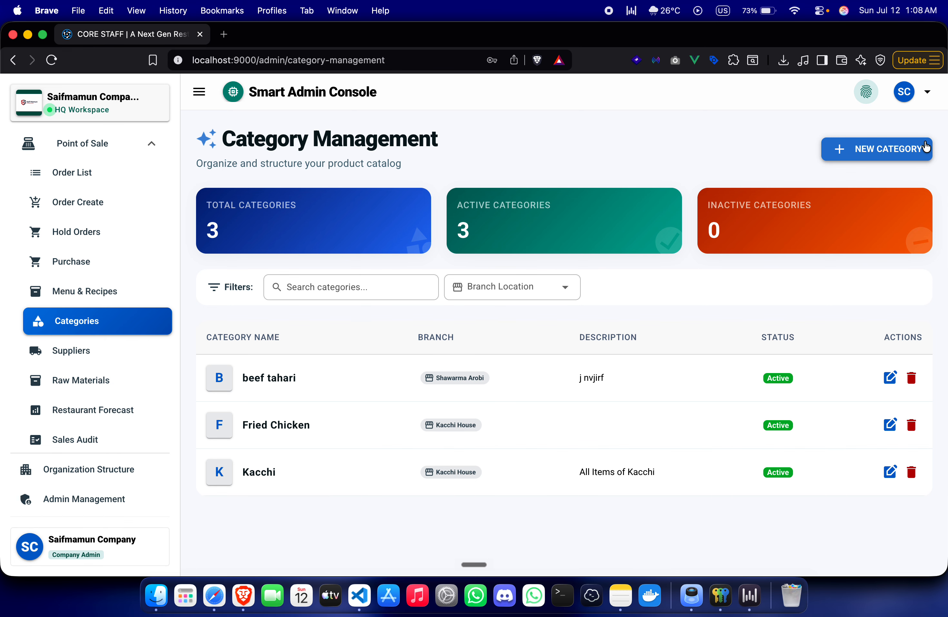
click(922, 152)
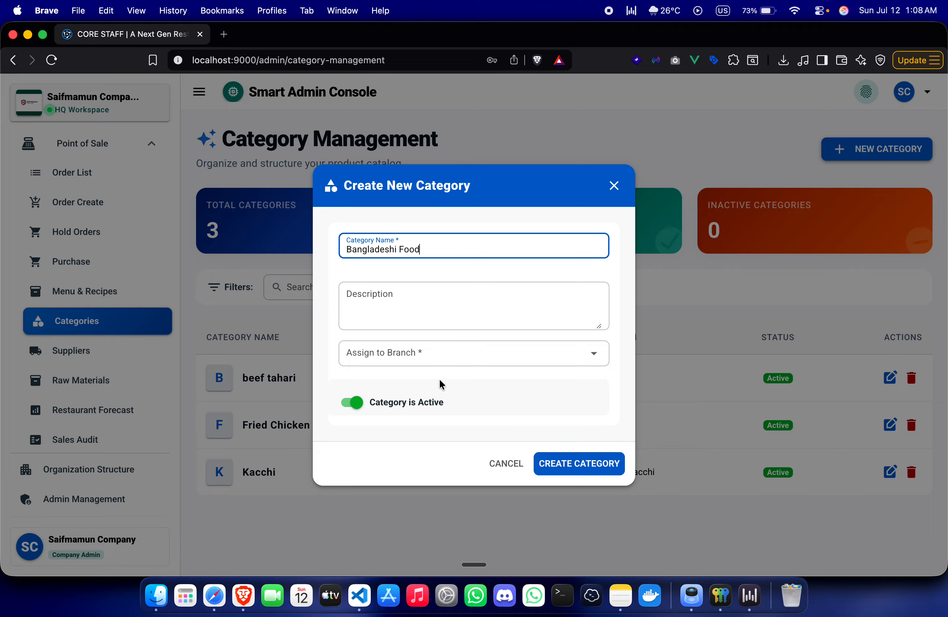
click(440, 354)
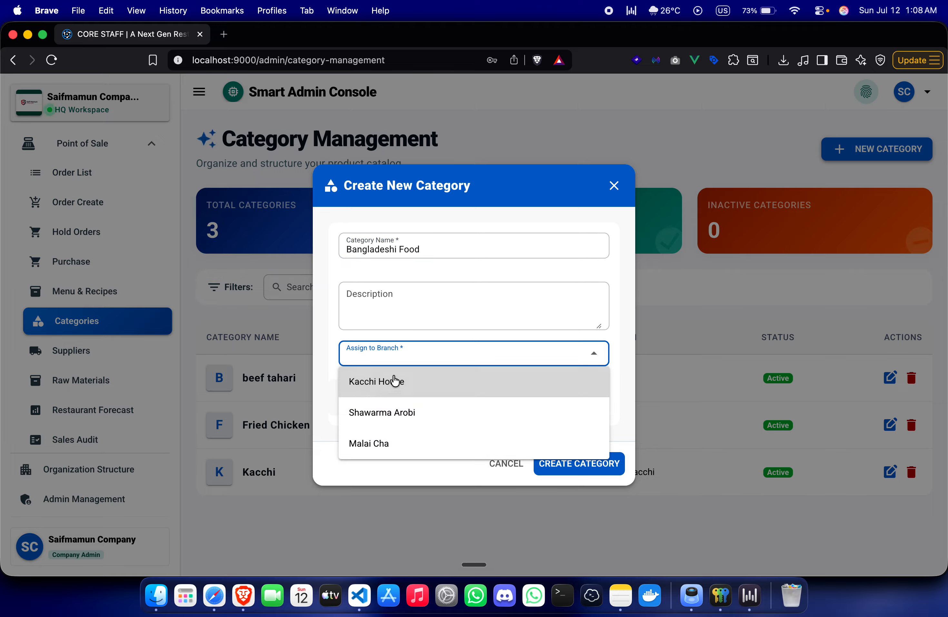
click(377, 381)
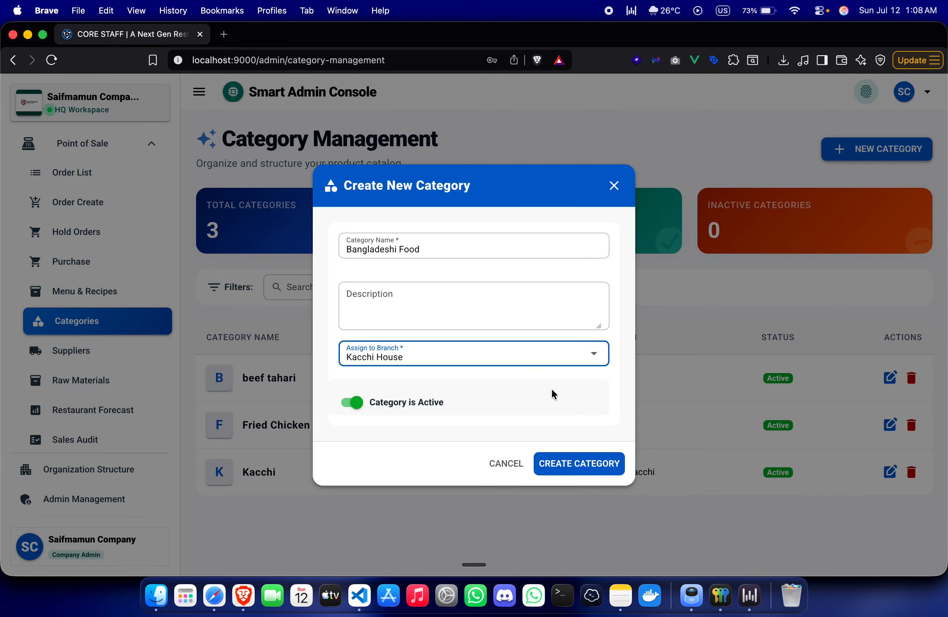
click(578, 463)
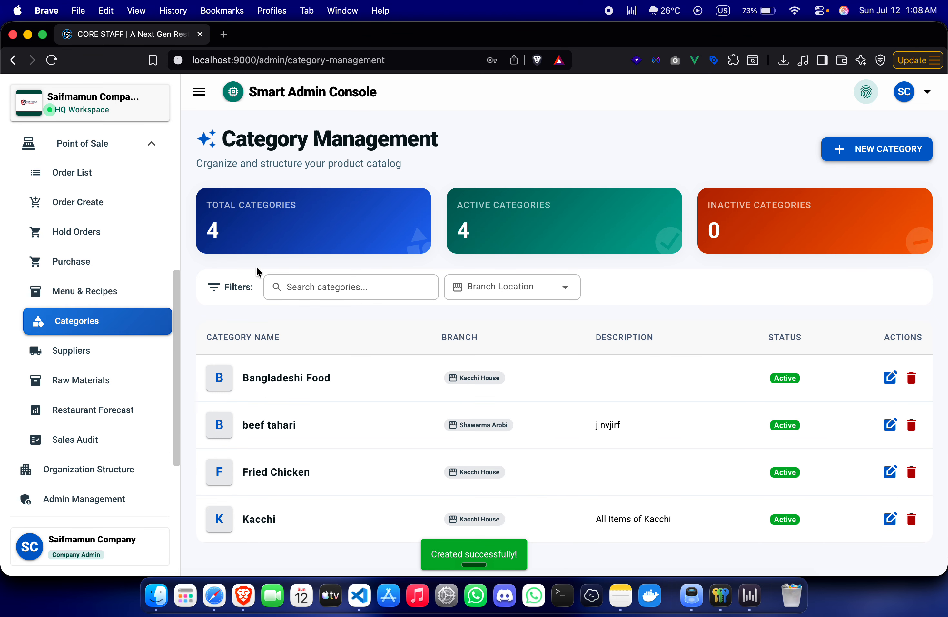
- View the Menu & Recipes page and open the Raw Materials inventory
click(124, 295)
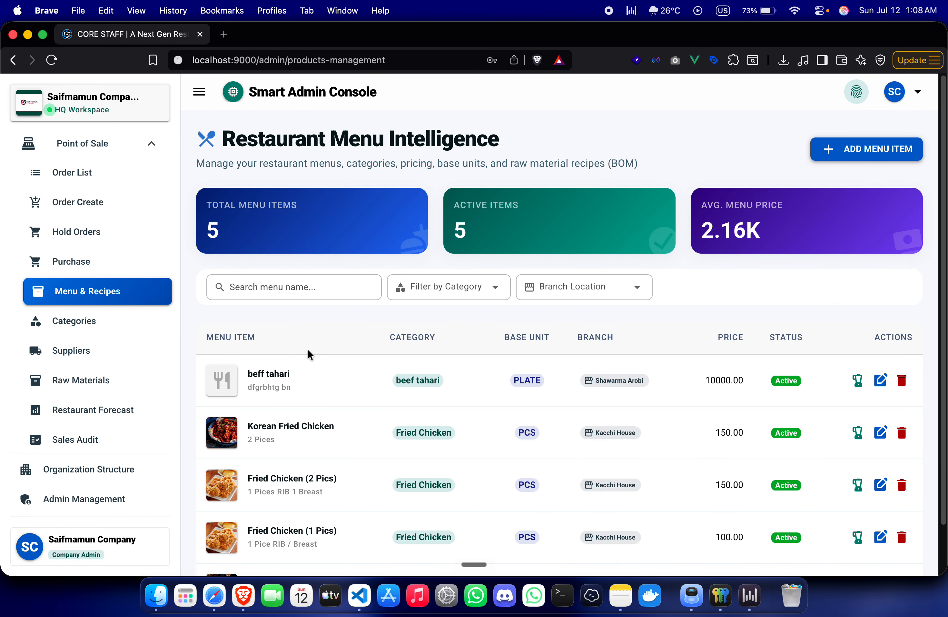
click(122, 386)
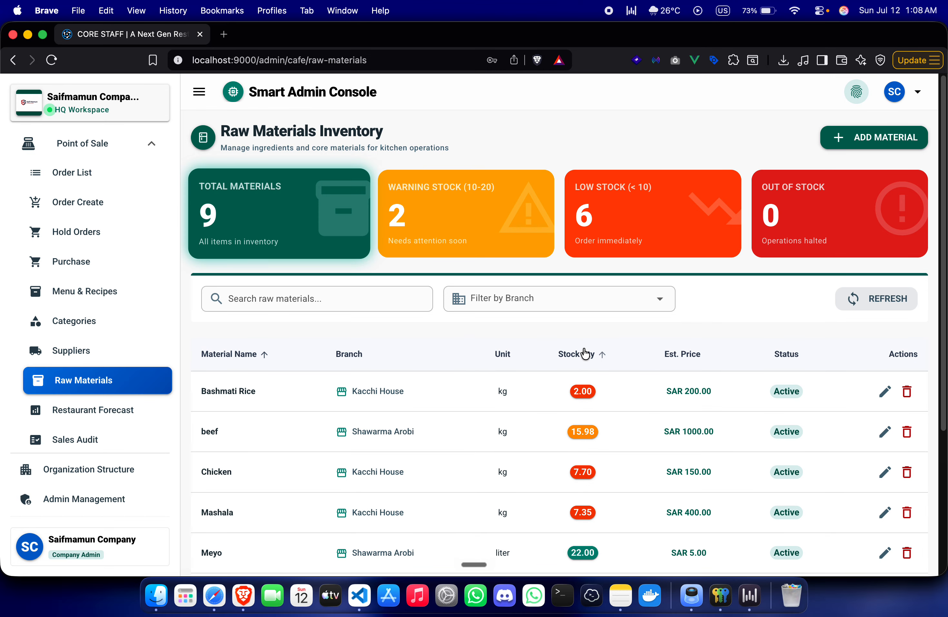
- Look over the new material form with Kacchi House chosen as the branch, and close it unsaved
click(856, 140)
click(388, 237)
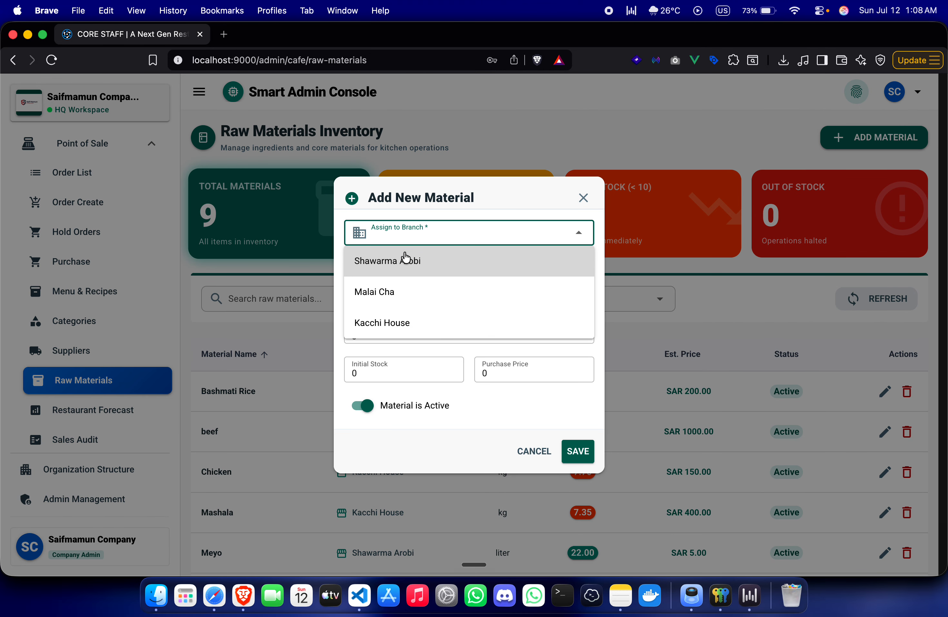
click(408, 315)
click(420, 276)
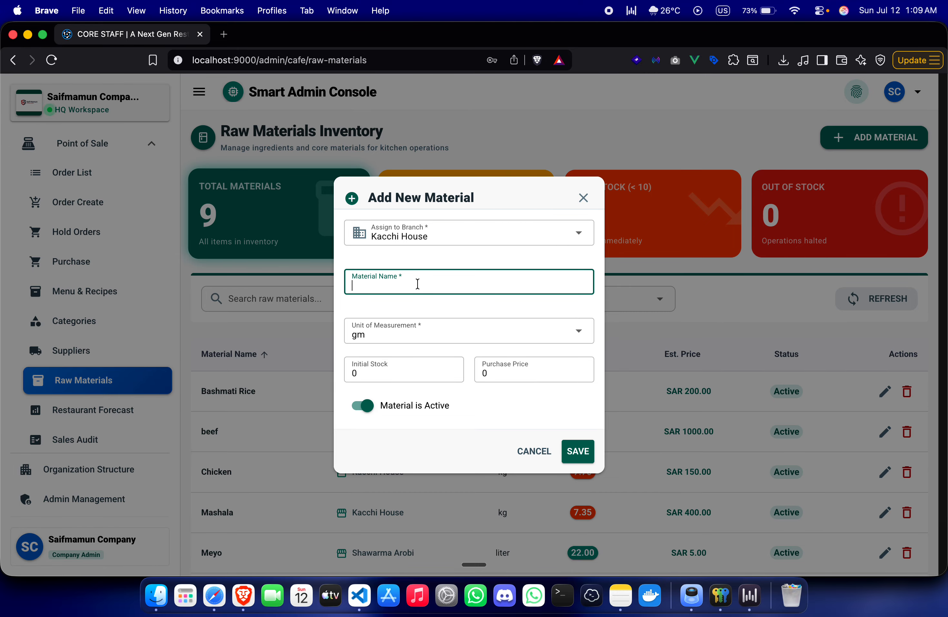
click(581, 201)
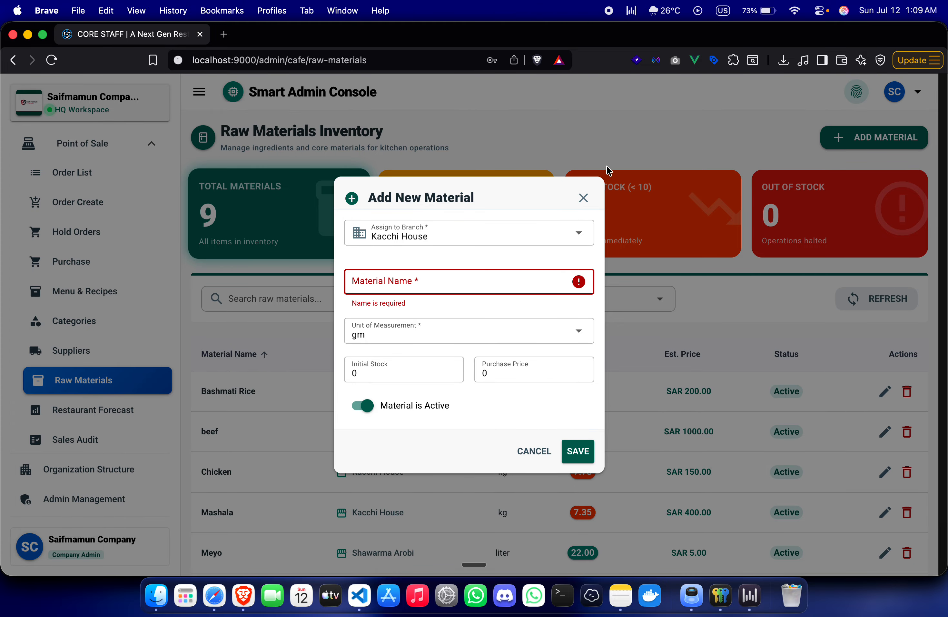
click(590, 200)
- Reopen the new material form to examine its Initial Stock field, and close it unsaved
scroll(338, 369, down, 1)
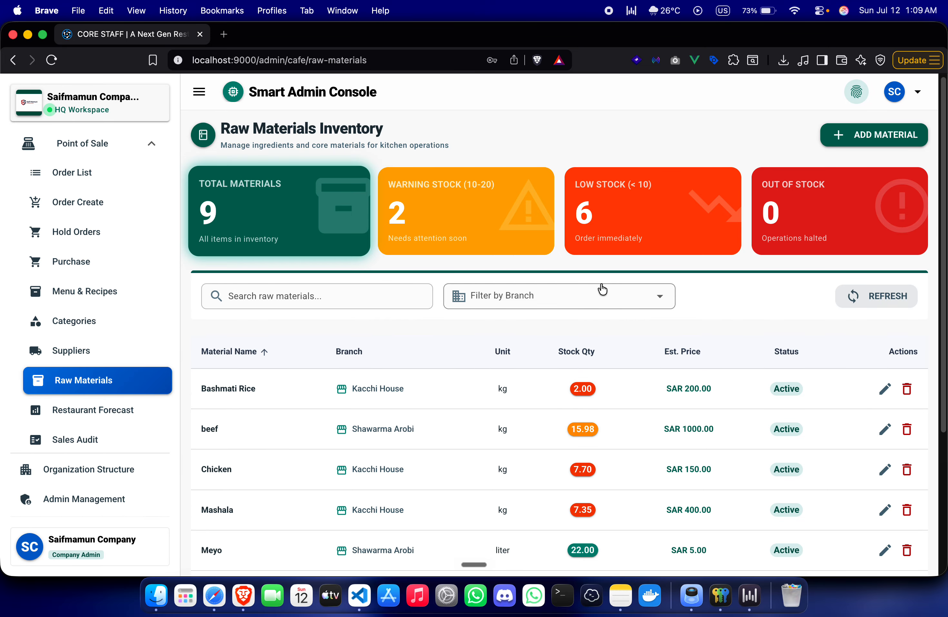
click(841, 138)
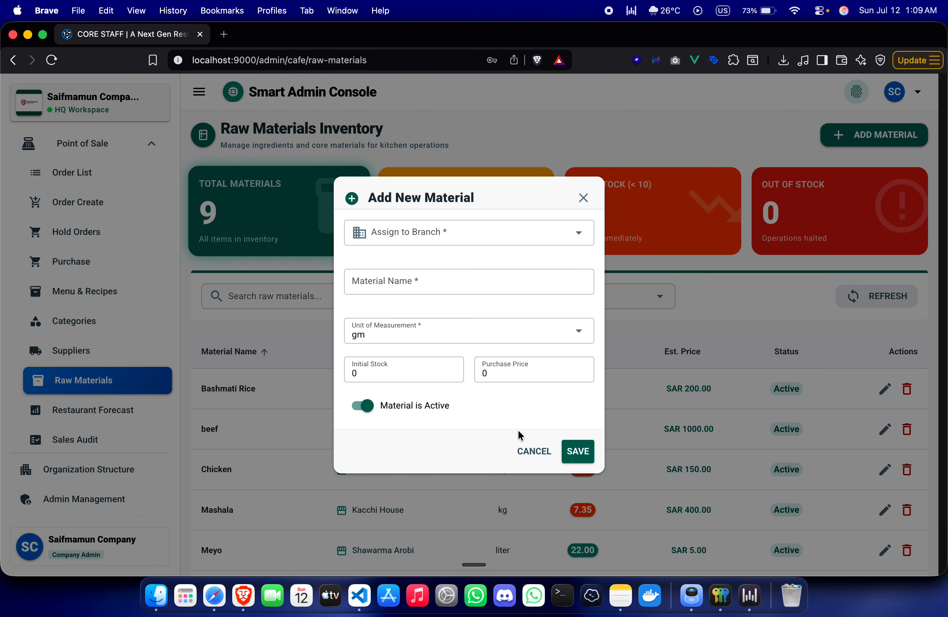
click(422, 370)
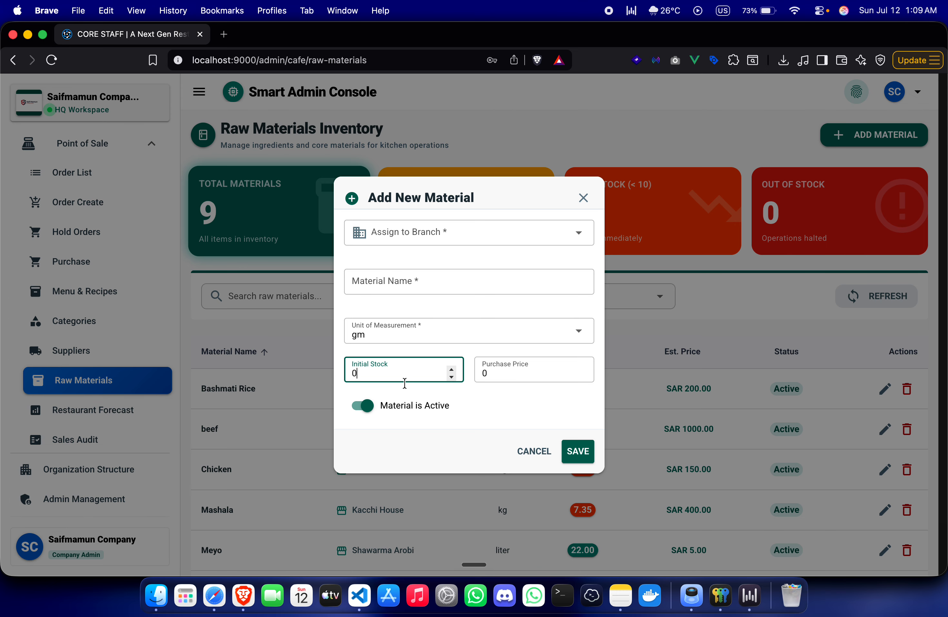
click(454, 396)
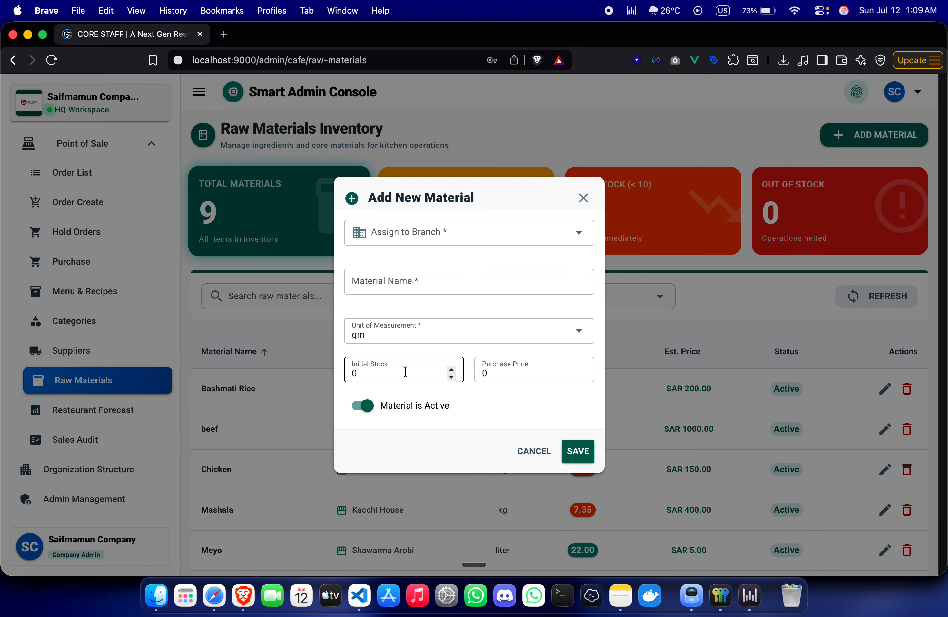
click(583, 198)
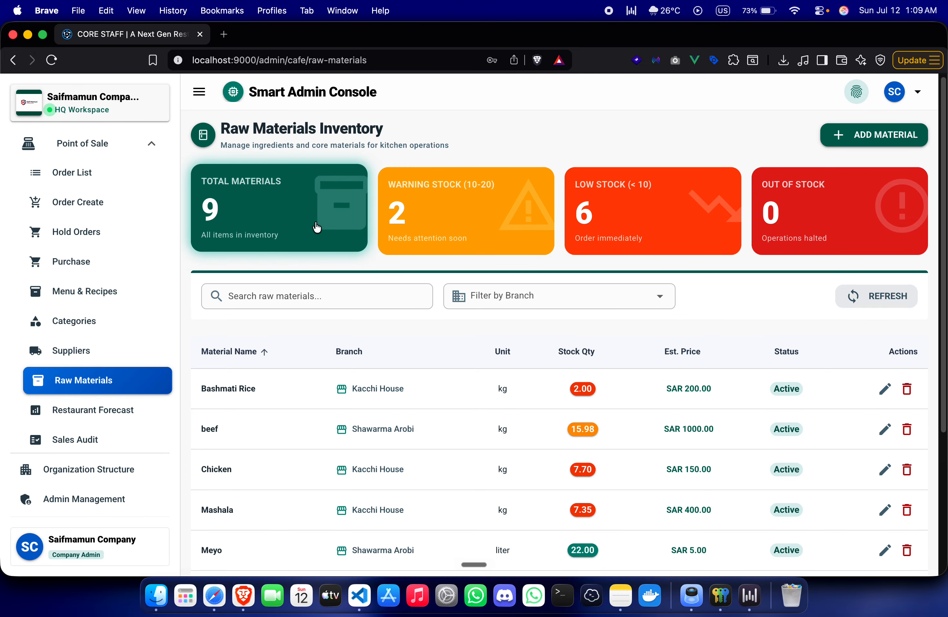
- Look through the full raw materials list and filter it by the Kacchi House branch
click(268, 191)
scroll(298, 497, down, 5)
scroll(298, 497, up, 5)
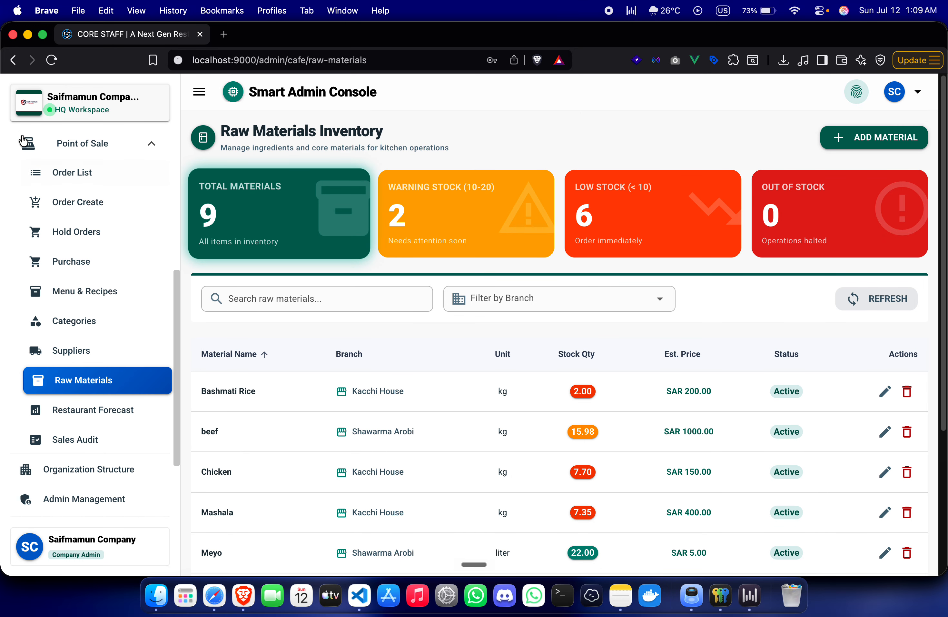
click(466, 305)
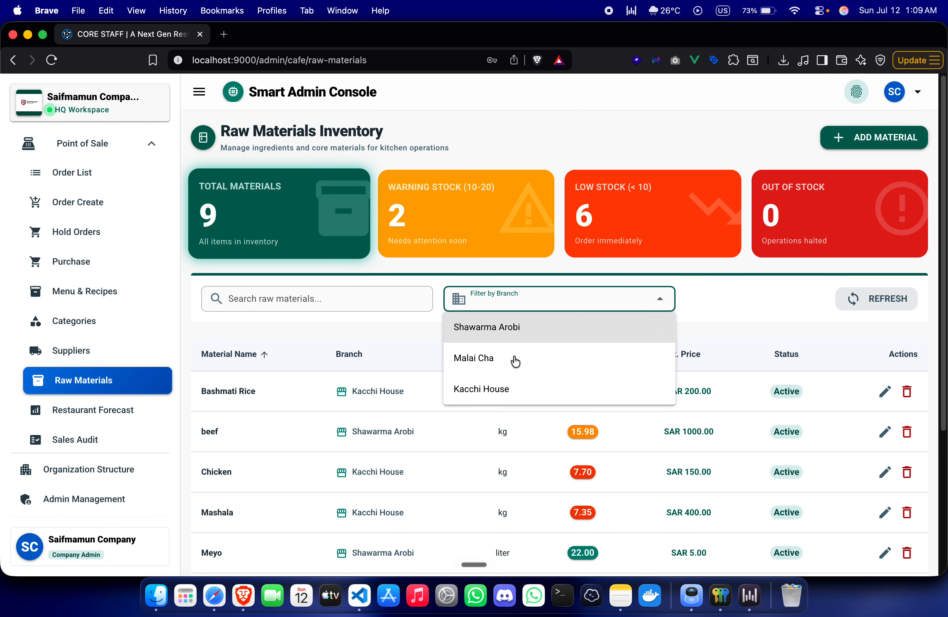
click(507, 386)
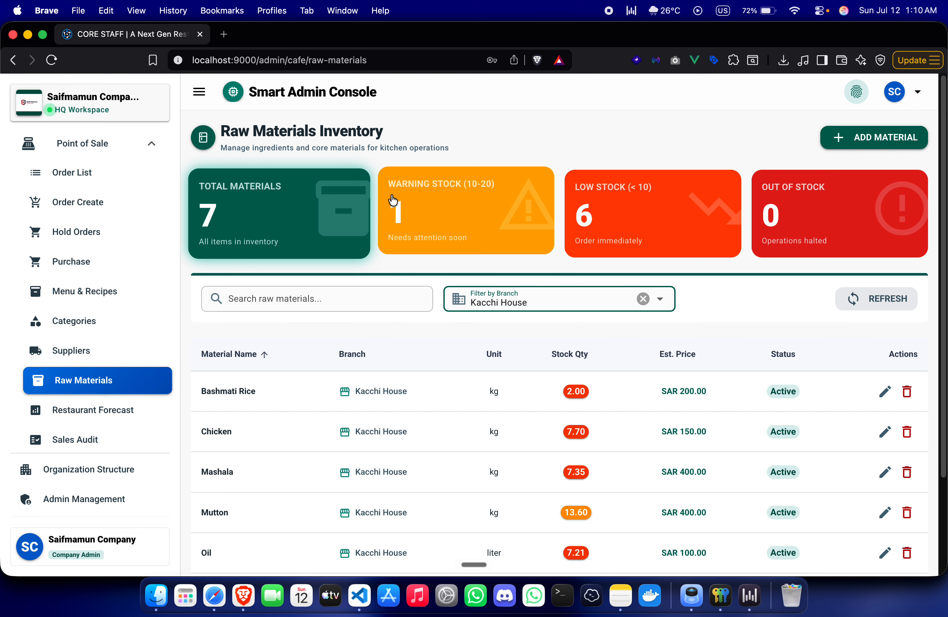
- Compare the branch's raw materials by warning, low and out-of-stock level, finishing on the out-of-stock list
click(434, 226)
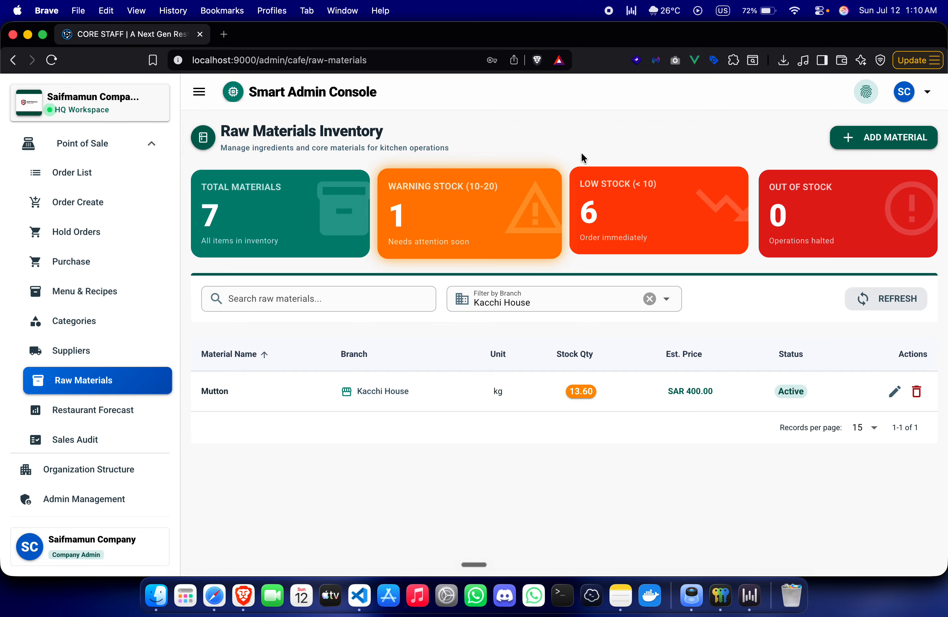
click(794, 206)
click(849, 184)
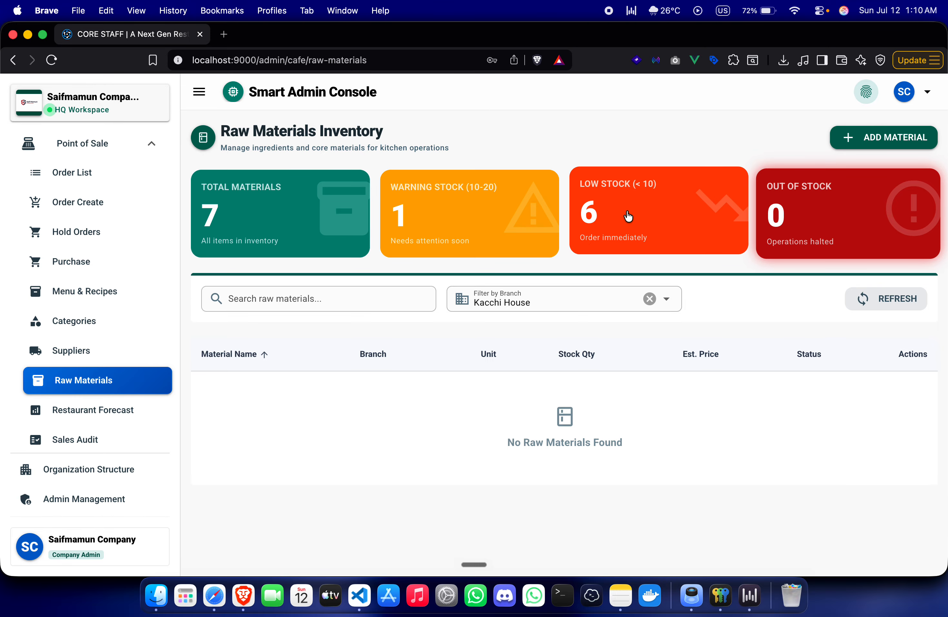
click(649, 211)
click(507, 232)
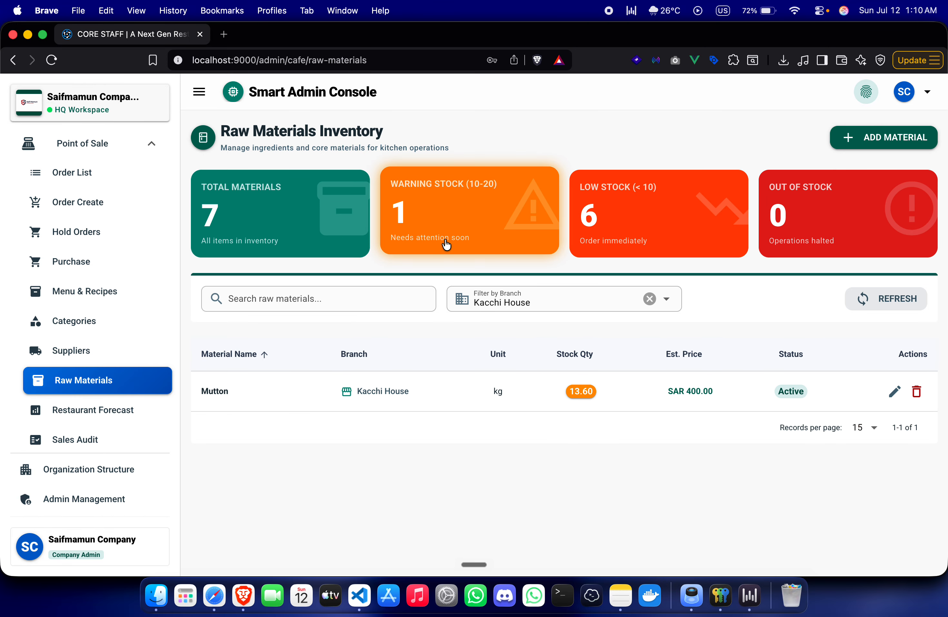
click(591, 217)
click(489, 239)
click(785, 219)
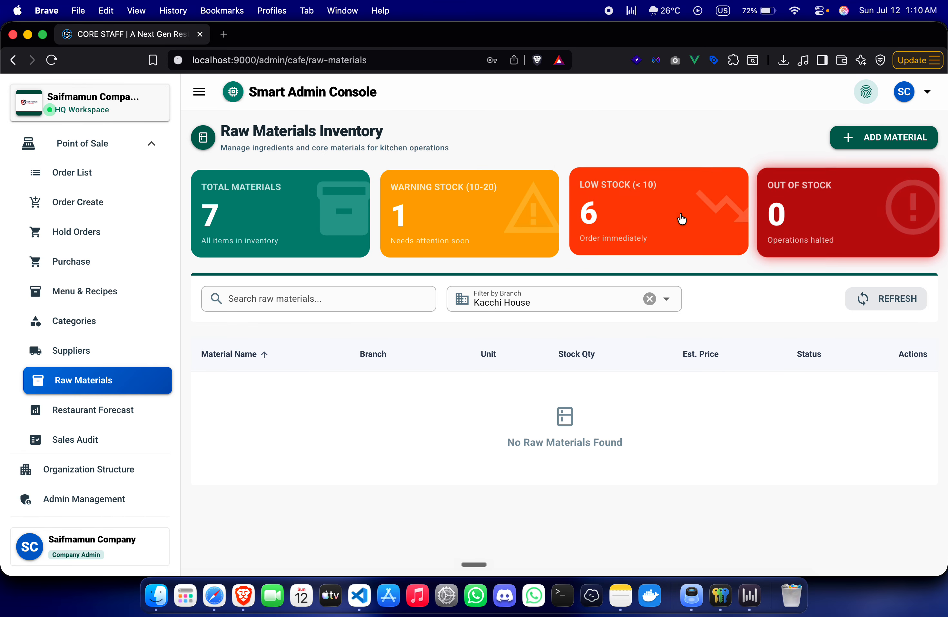